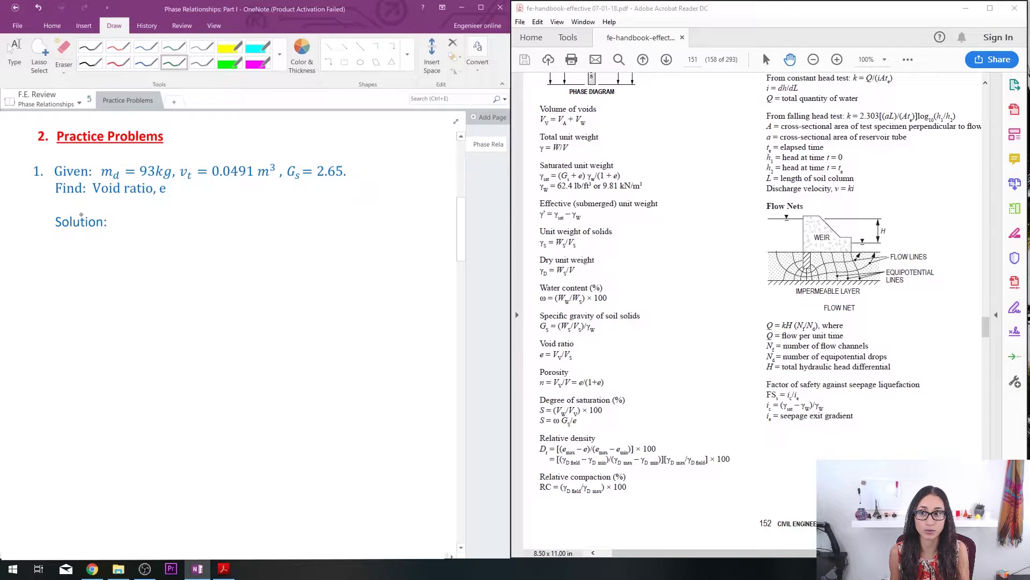
Step: Ink e = Vv/Vs in green below Solution, with question marks beside Vv and Vs
{"action": "left_click_drag", "start_coordinate": [61, 246], "coordinate": [88, 247]}
{"action": "mouse_move", "coordinate": [81, 251]}
{"action": "left_mouse_down"}
{"action": "mouse_move", "coordinate": [108, 251]}
{"action": "mouse_move", "coordinate": [115, 234]}
{"action": "mouse_move", "coordinate": [117, 254]}
{"action": "mouse_move", "coordinate": [120, 245]}
{"action": "mouse_move", "coordinate": [141, 256]}
{"action": "mouse_move", "coordinate": [108, 275]}
{"action": "mouse_move", "coordinate": [113, 263]}
{"action": "mouse_move", "coordinate": [115, 281]}
{"action": "left_mouse_up"}
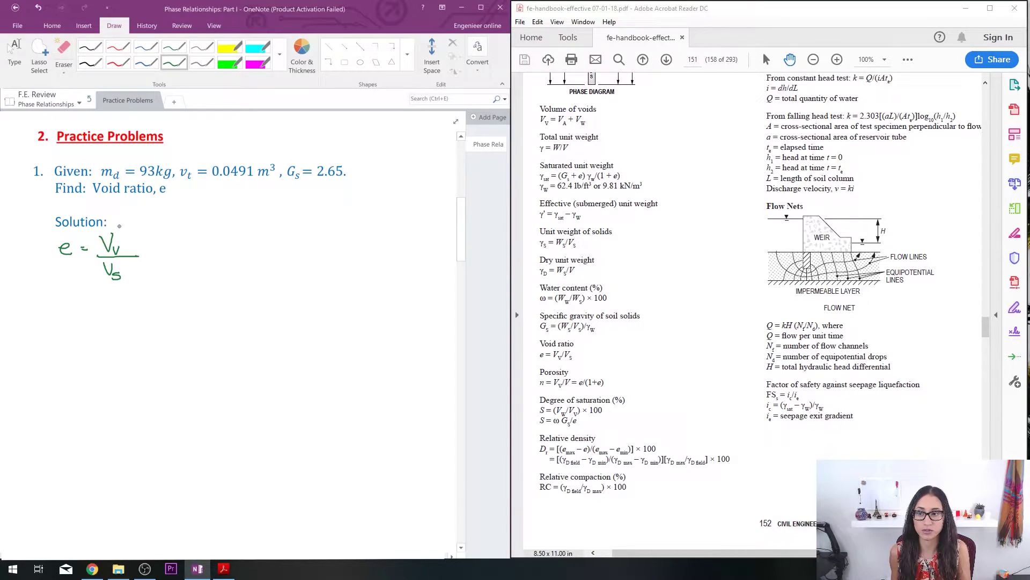
{"action": "left_click_drag", "start_coordinate": [120, 223], "coordinate": [130, 280]}
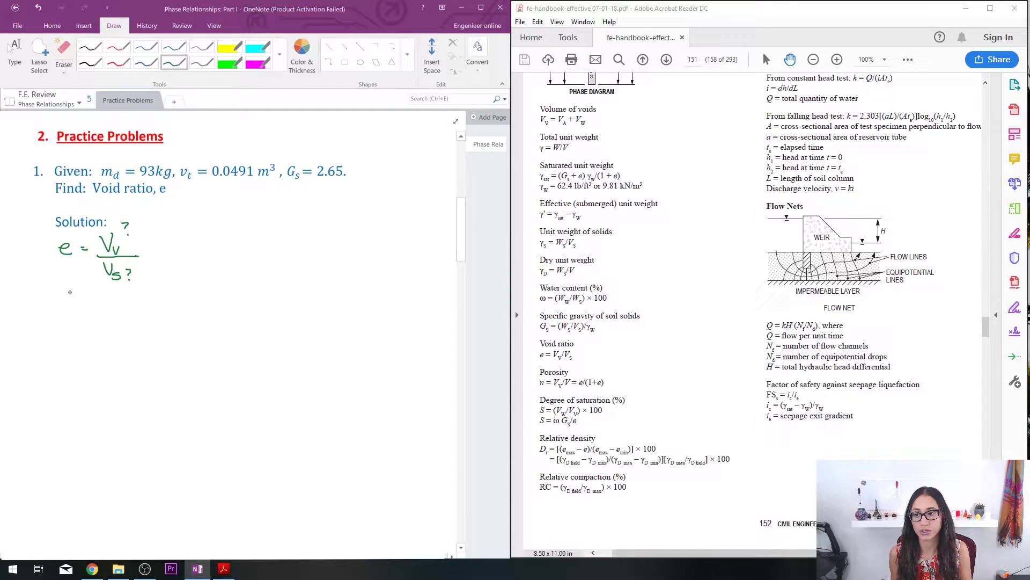
Step: Handwrite Vt = Vv + Vs = 0.0491 m³ on a new line, numbered as step 1
{"action": "mouse_move", "coordinate": [69, 292]}
{"action": "left_mouse_down"}
{"action": "mouse_move", "coordinate": [87, 317]}
{"action": "mouse_move", "coordinate": [101, 298]}
{"action": "left_mouse_up"}
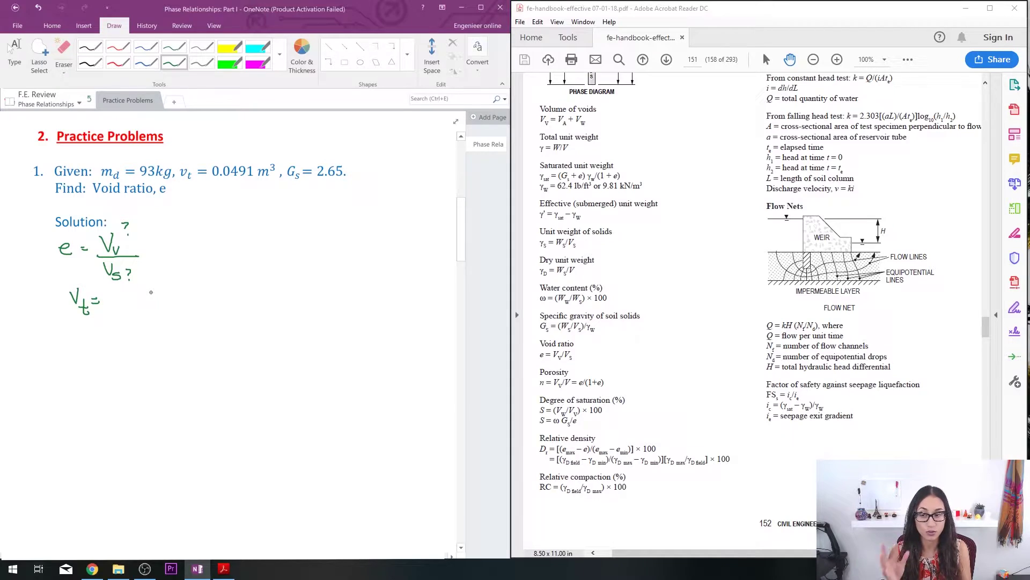
{"action": "mouse_move", "coordinate": [108, 292]}
{"action": "left_mouse_down"}
{"action": "mouse_move", "coordinate": [135, 306]}
{"action": "mouse_move", "coordinate": [150, 299]}
{"action": "mouse_move", "coordinate": [143, 311]}
{"action": "mouse_move", "coordinate": [163, 290]}
{"action": "mouse_move", "coordinate": [164, 317]}
{"action": "mouse_move", "coordinate": [200, 299]}
{"action": "left_mouse_up"}
{"action": "mouse_move", "coordinate": [208, 300]}
{"action": "left_mouse_down"}
{"action": "mouse_move", "coordinate": [234, 301]}
{"action": "mouse_move", "coordinate": [259, 281]}
{"action": "left_mouse_up"}
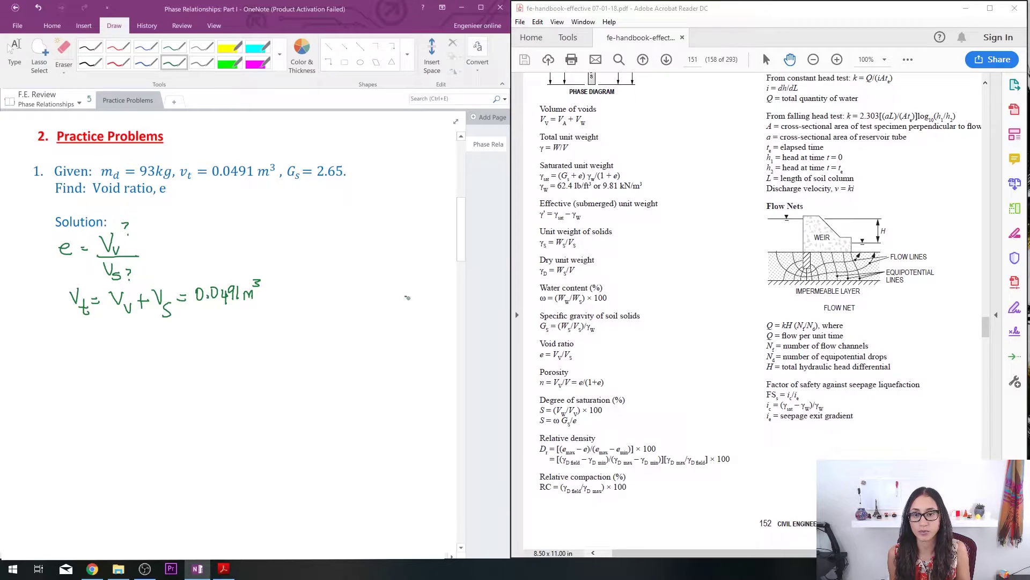
{"action": "left_click_drag", "start_coordinate": [47, 292], "coordinate": [46, 304]}
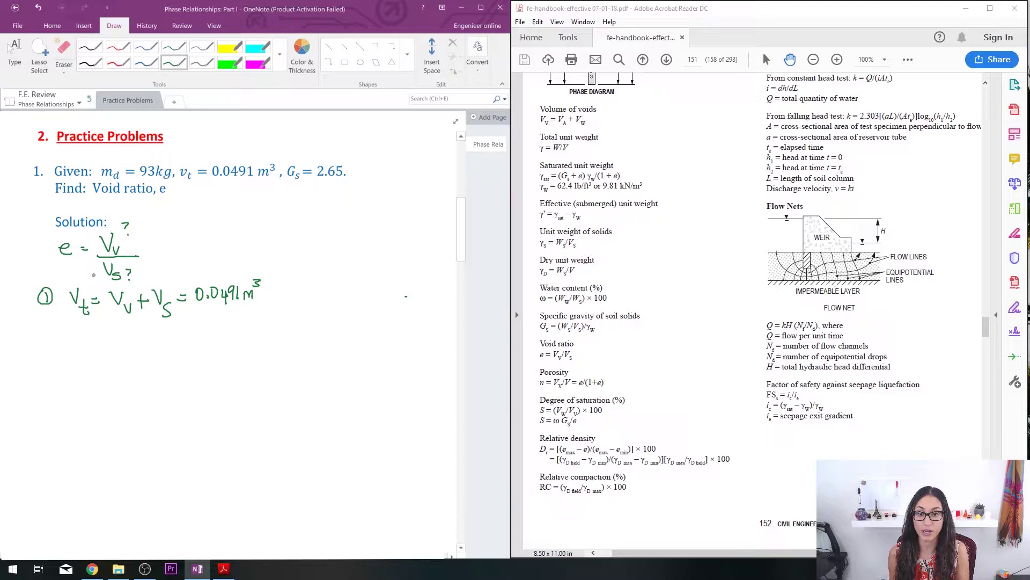
Step: Ink the specific gravity relation Gs = Ws/(Vs γw) below step 1
{"action": "mouse_move", "coordinate": [77, 337]}
{"action": "left_mouse_down"}
{"action": "mouse_move", "coordinate": [66, 350]}
{"action": "mouse_move", "coordinate": [99, 347]}
{"action": "left_mouse_up"}
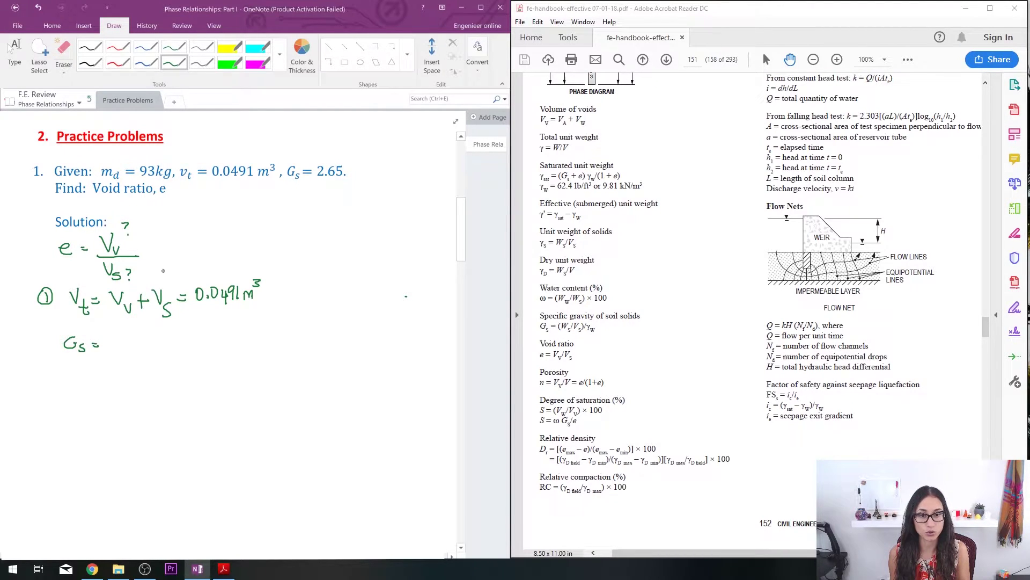
{"action": "mouse_move", "coordinate": [112, 331]}
{"action": "left_mouse_down"}
{"action": "mouse_move", "coordinate": [126, 333]}
{"action": "mouse_move", "coordinate": [130, 350]}
{"action": "mouse_move", "coordinate": [166, 350]}
{"action": "left_mouse_up"}
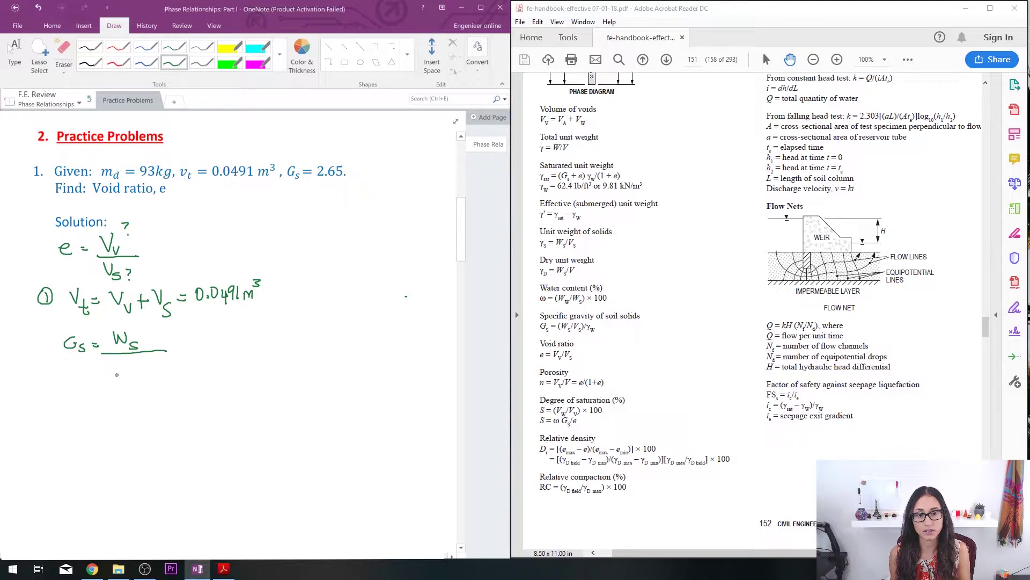
{"action": "mouse_move", "coordinate": [104, 364]}
{"action": "left_mouse_down"}
{"action": "mouse_move", "coordinate": [117, 379]}
{"action": "mouse_move", "coordinate": [152, 379]}
{"action": "left_mouse_up"}
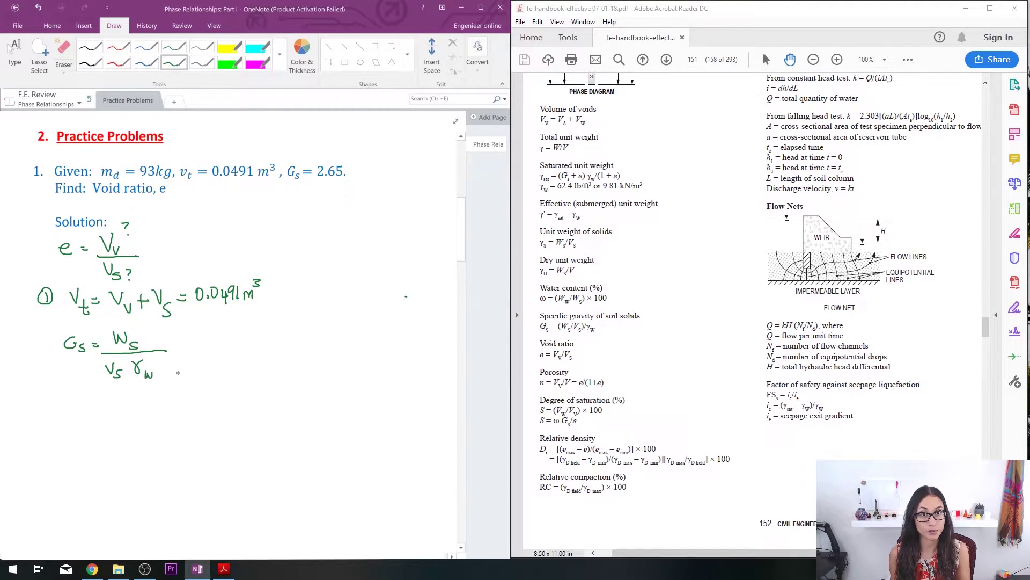
{"action": "left_click", "coordinate": [139, 329]}
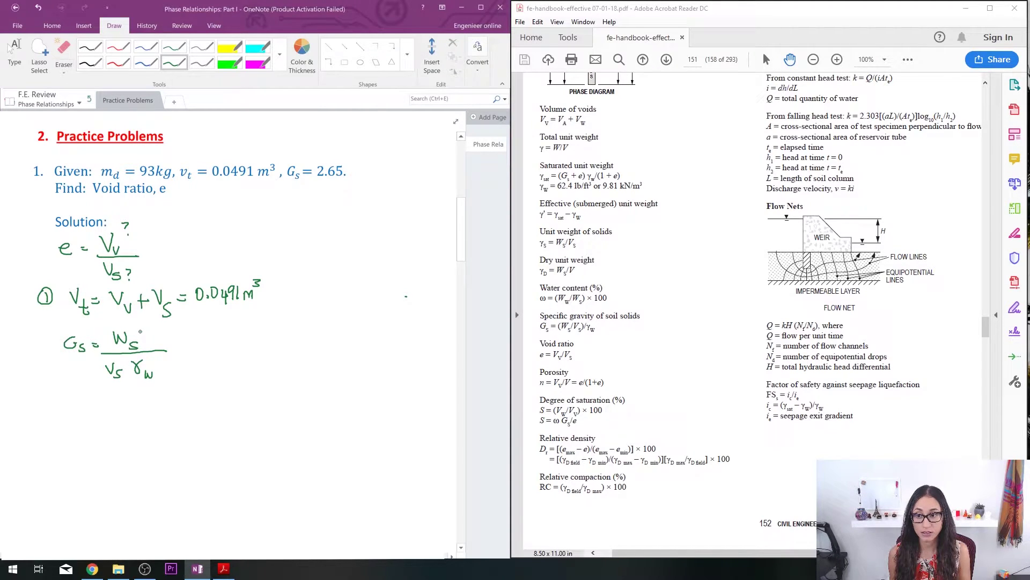
Step: Tick Gs and γw as known, mark Ws, and start a Ws = line below
{"action": "left_click_drag", "start_coordinate": [140, 332], "coordinate": [150, 328]}
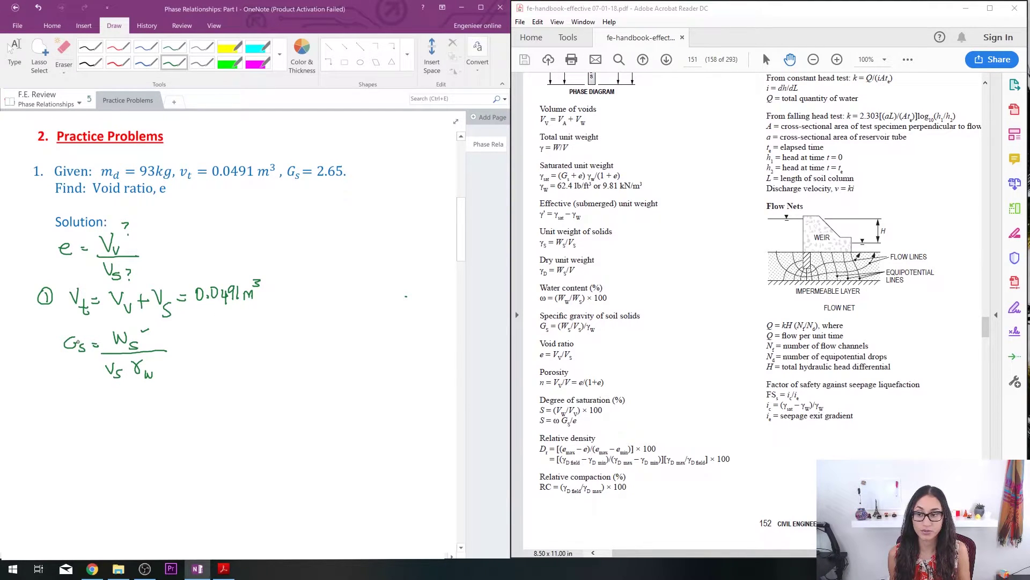
{"action": "left_click_drag", "start_coordinate": [65, 330], "coordinate": [70, 326]}
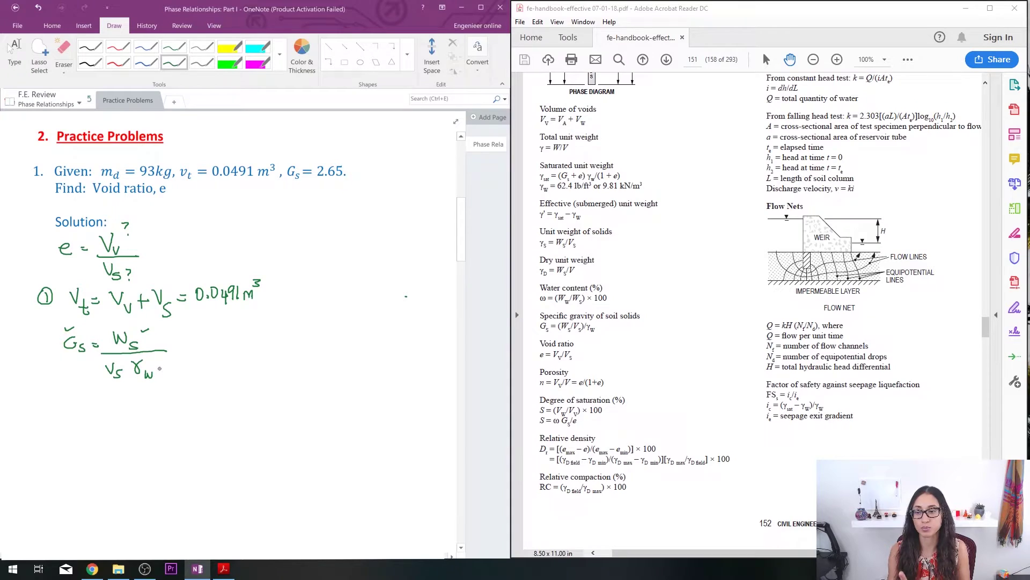
{"action": "left_click_drag", "start_coordinate": [139, 376], "coordinate": [147, 377]}
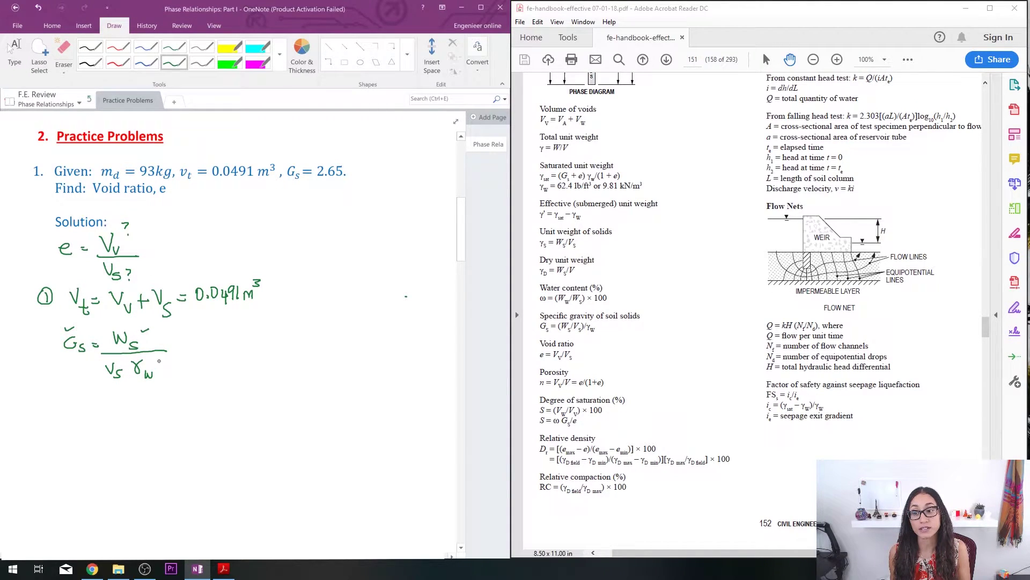
{"action": "left_click_drag", "start_coordinate": [153, 364], "coordinate": [163, 358]}
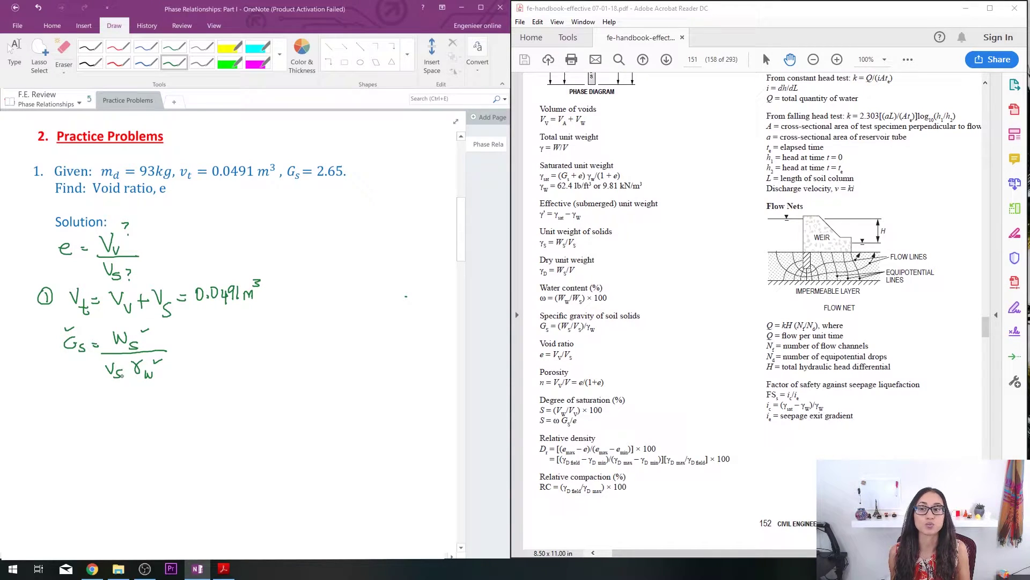
{"action": "mouse_move", "coordinate": [66, 397]}
{"action": "left_mouse_down"}
{"action": "mouse_move", "coordinate": [89, 409]}
{"action": "mouse_move", "coordinate": [103, 403]}
{"action": "left_mouse_up"}
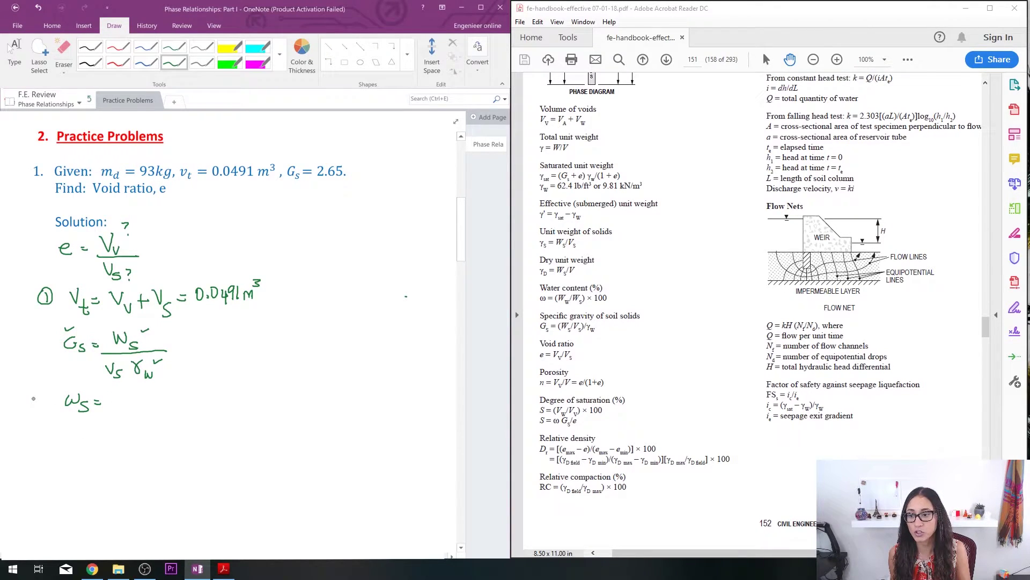
Step: Ink (N) Ws = mg = (93 kg)(9.81 m/s²) = 912.33 N, then begin a γw = line
{"action": "mouse_move", "coordinate": [35, 396]}
{"action": "left_mouse_down"}
{"action": "mouse_move", "coordinate": [35, 407]}
{"action": "mouse_move", "coordinate": [46, 396]}
{"action": "mouse_move", "coordinate": [24, 409]}
{"action": "mouse_move", "coordinate": [49, 409]}
{"action": "left_mouse_up"}
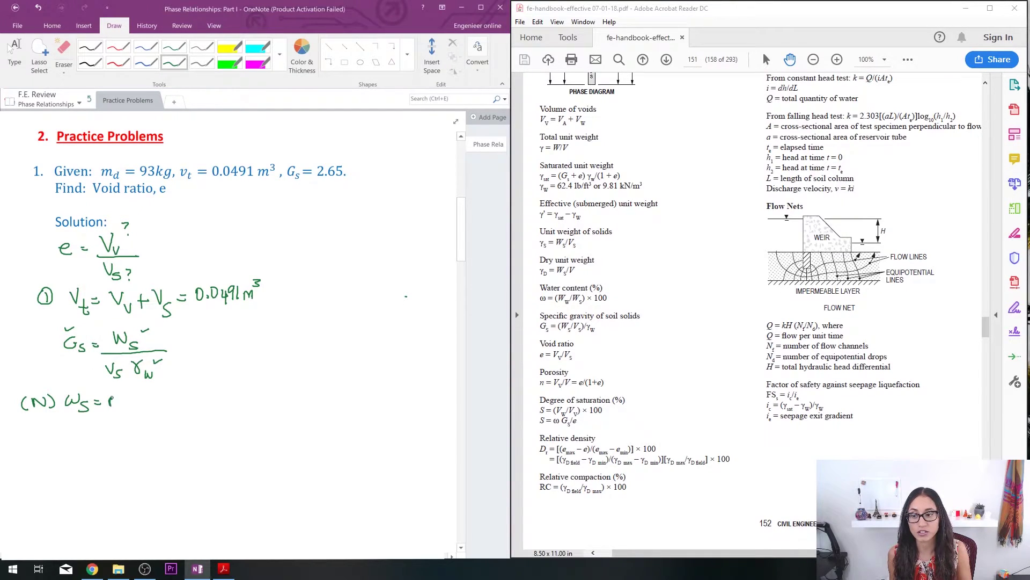
{"action": "mouse_move", "coordinate": [110, 402]}
{"action": "left_mouse_down"}
{"action": "mouse_move", "coordinate": [128, 402]}
{"action": "mouse_move", "coordinate": [136, 417]}
{"action": "mouse_move", "coordinate": [155, 401]}
{"action": "left_mouse_up"}
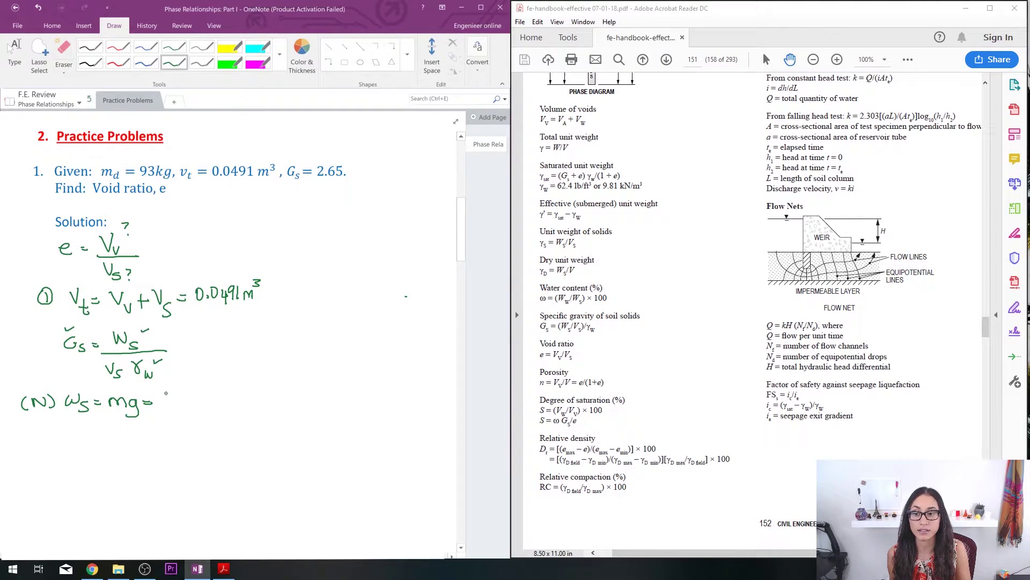
{"action": "mouse_move", "coordinate": [166, 390]}
{"action": "left_mouse_down"}
{"action": "mouse_move", "coordinate": [168, 403]}
{"action": "mouse_move", "coordinate": [192, 403]}
{"action": "left_mouse_up"}
{"action": "mouse_move", "coordinate": [185, 396]}
{"action": "left_mouse_down"}
{"action": "mouse_move", "coordinate": [202, 409]}
{"action": "mouse_move", "coordinate": [158, 411]}
{"action": "mouse_move", "coordinate": [214, 391]}
{"action": "mouse_move", "coordinate": [213, 407]}
{"action": "mouse_move", "coordinate": [243, 401]}
{"action": "left_mouse_up"}
{"action": "mouse_move", "coordinate": [246, 396]}
{"action": "left_mouse_down"}
{"action": "mouse_move", "coordinate": [298, 396]}
{"action": "mouse_move", "coordinate": [300, 410]}
{"action": "left_mouse_up"}
{"action": "left_click_drag", "start_coordinate": [313, 401], "coordinate": [320, 396]}
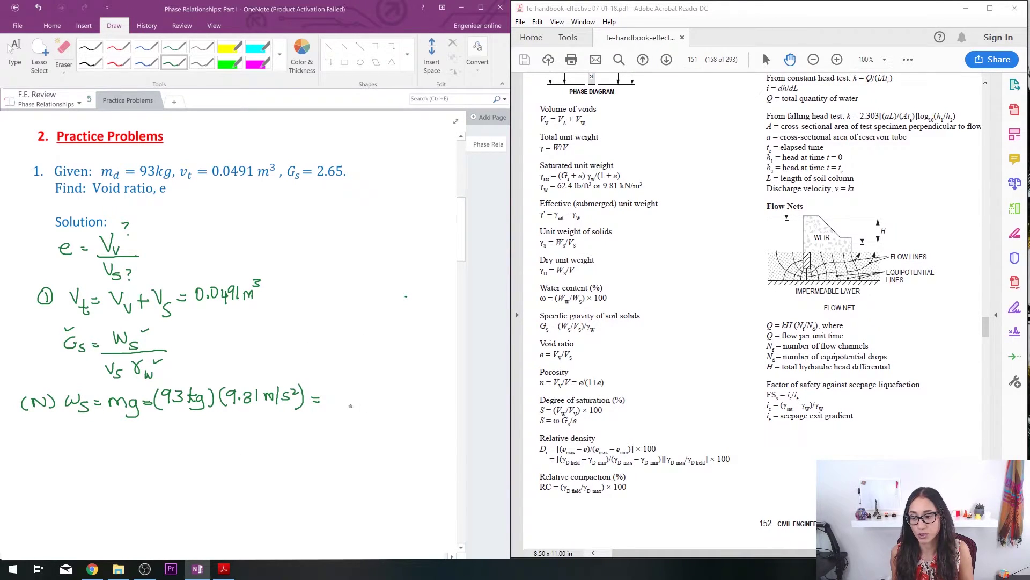
{"action": "mouse_move", "coordinate": [330, 387]}
{"action": "left_mouse_down"}
{"action": "mouse_move", "coordinate": [345, 403]}
{"action": "mouse_move", "coordinate": [407, 396]}
{"action": "left_mouse_up"}
{"action": "left_click_drag", "start_coordinate": [408, 384], "coordinate": [407, 396]}
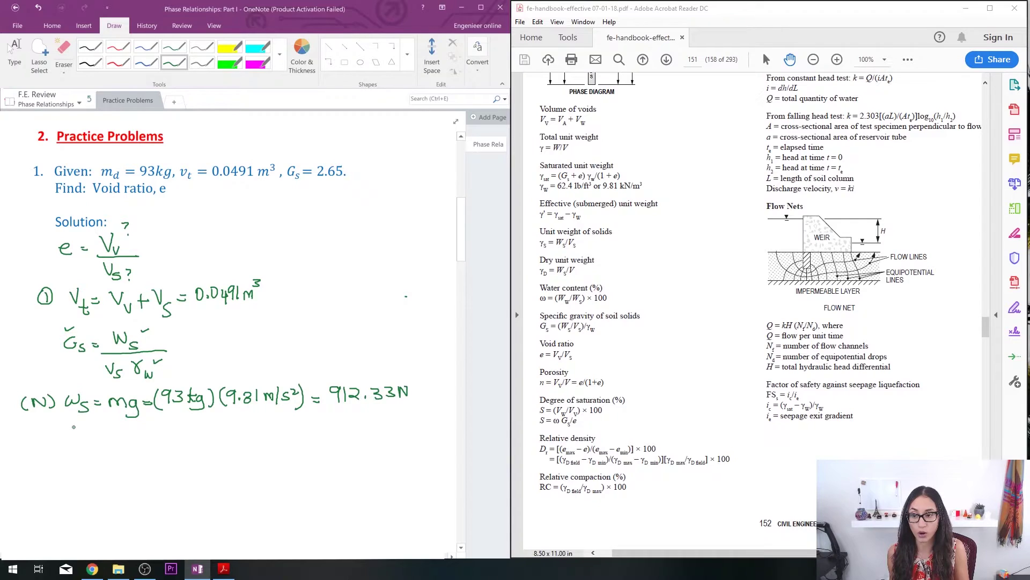
{"action": "mouse_move", "coordinate": [71, 423]}
{"action": "left_mouse_down"}
{"action": "mouse_move", "coordinate": [79, 441]}
{"action": "mouse_move", "coordinate": [101, 440]}
{"action": "left_mouse_up"}
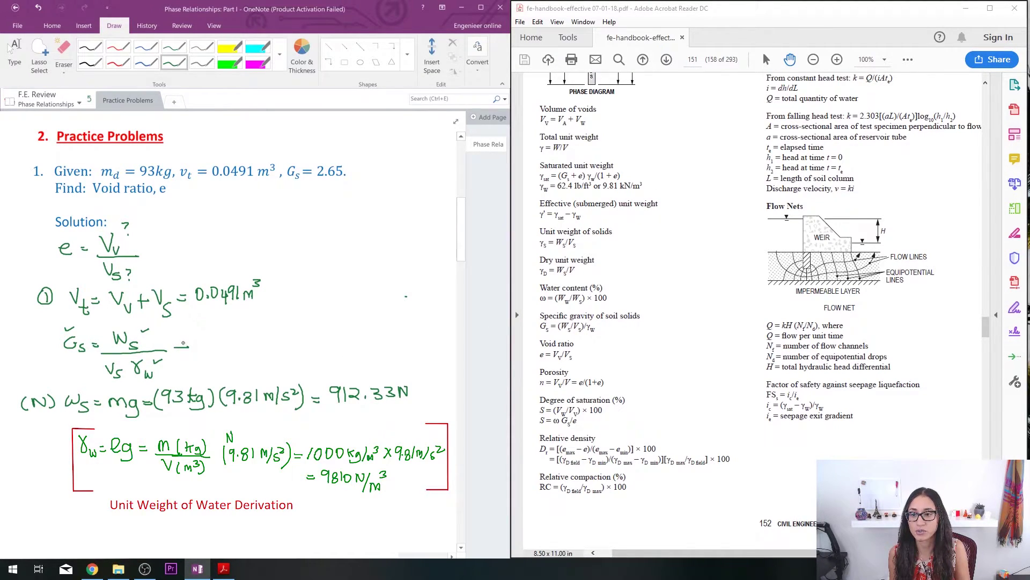
Step: Draw an arrow after the Gs fraction and ink Vs = Ws, undoing a stray stroke
{"action": "left_click_drag", "start_coordinate": [175, 347], "coordinate": [191, 346]}
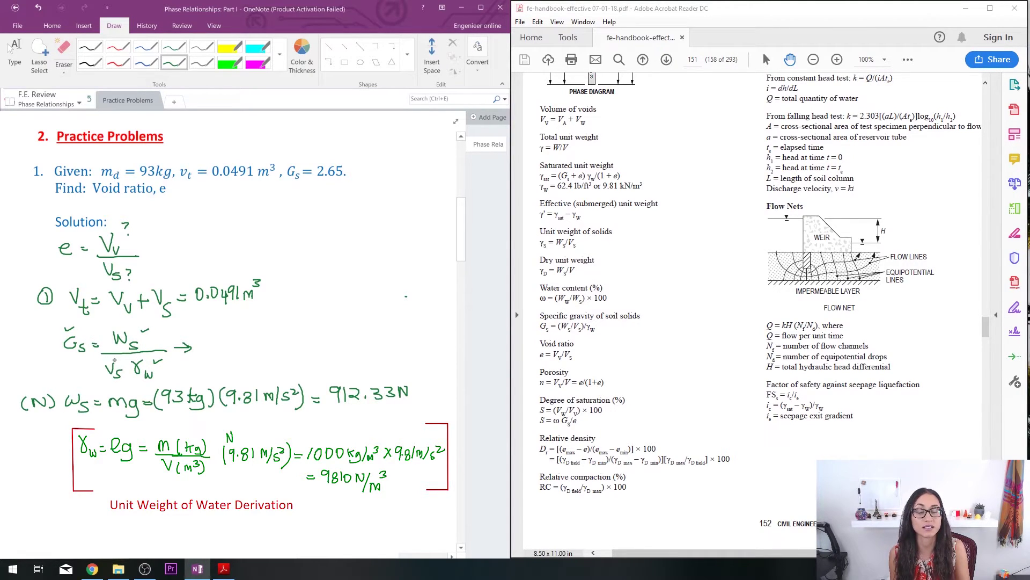
{"action": "mouse_move", "coordinate": [193, 338]}
{"action": "left_mouse_down"}
{"action": "mouse_move", "coordinate": [206, 339]}
{"action": "mouse_move", "coordinate": [214, 363]}
{"action": "mouse_move", "coordinate": [229, 341]}
{"action": "left_mouse_up"}
{"action": "left_click_drag", "start_coordinate": [219, 347], "coordinate": [228, 347]}
{"action": "key", "text": "ctrl+z"}
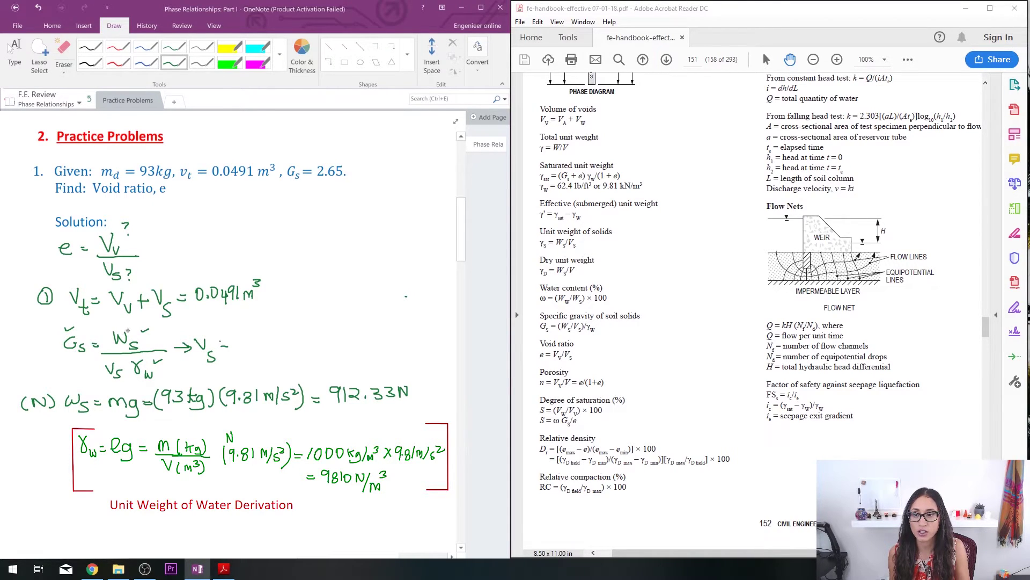
{"action": "mouse_move", "coordinate": [218, 340]}
{"action": "left_mouse_down"}
{"action": "mouse_move", "coordinate": [290, 345]}
{"action": "mouse_move", "coordinate": [256, 371]}
{"action": "left_mouse_up"}
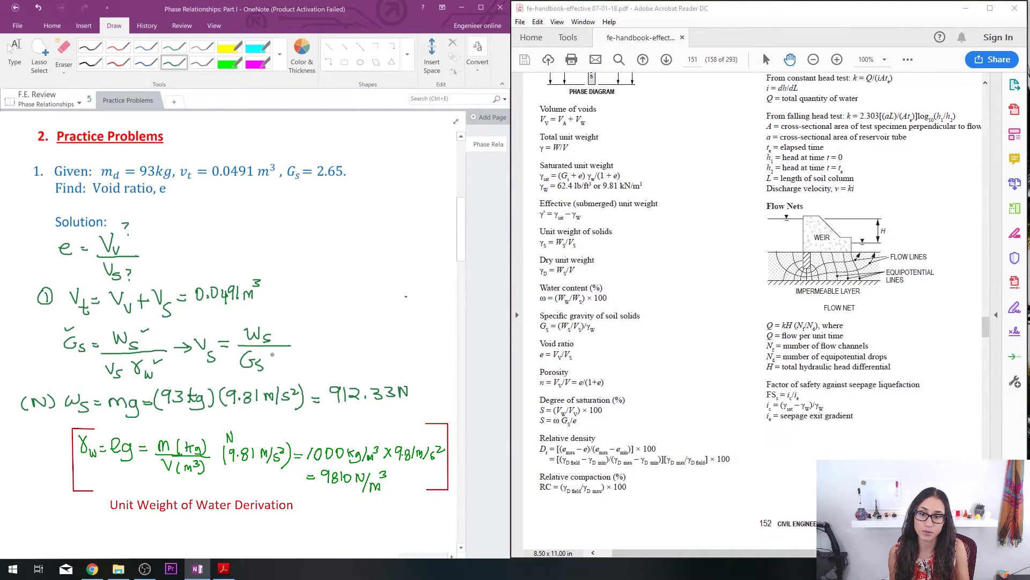
Step: Add γw after Gs and substitute 912.33 N over (2.65)(9810 N/m³) as a fraction
{"action": "mouse_move", "coordinate": [272, 352]}
{"action": "left_mouse_down"}
{"action": "mouse_move", "coordinate": [292, 373]}
{"action": "mouse_move", "coordinate": [306, 346]}
{"action": "left_mouse_up"}
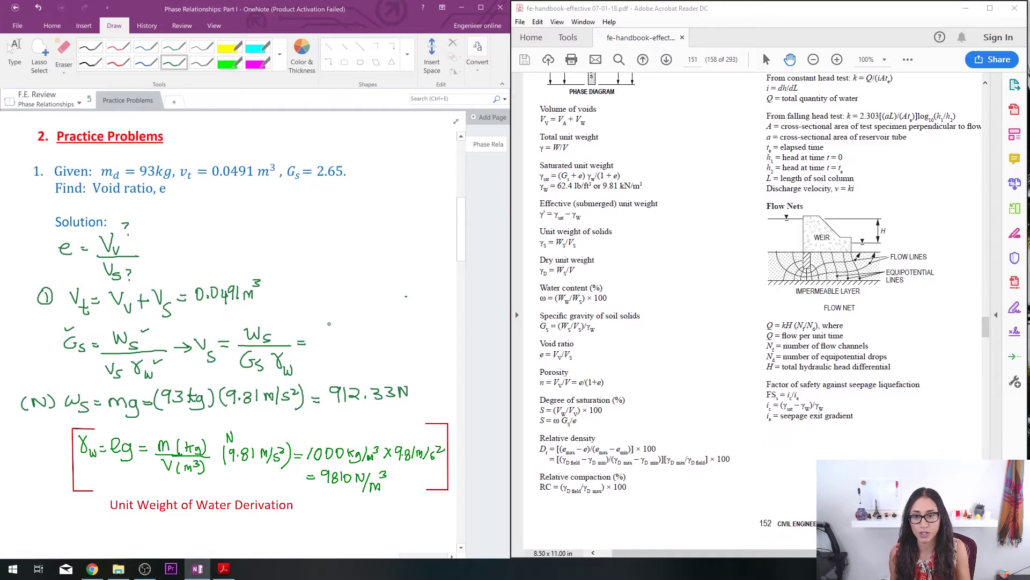
{"action": "mouse_move", "coordinate": [320, 324]}
{"action": "left_mouse_down"}
{"action": "mouse_move", "coordinate": [330, 337]}
{"action": "mouse_move", "coordinate": [364, 339]}
{"action": "left_mouse_up"}
{"action": "left_click_drag", "start_coordinate": [367, 327], "coordinate": [390, 335]}
{"action": "left_click_drag", "start_coordinate": [390, 337], "coordinate": [390, 326]}
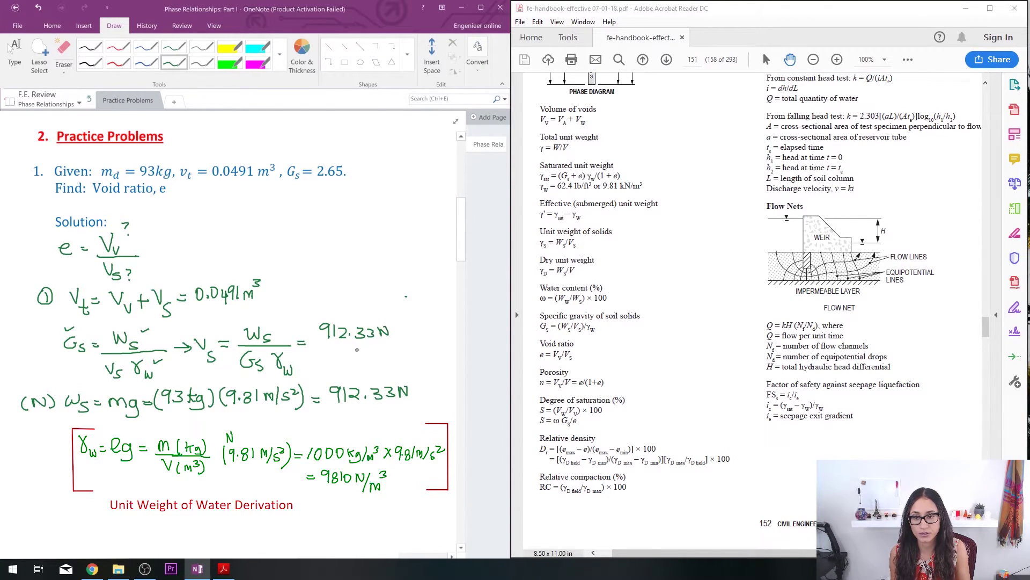
{"action": "left_click_drag", "start_coordinate": [318, 343], "coordinate": [396, 343]}
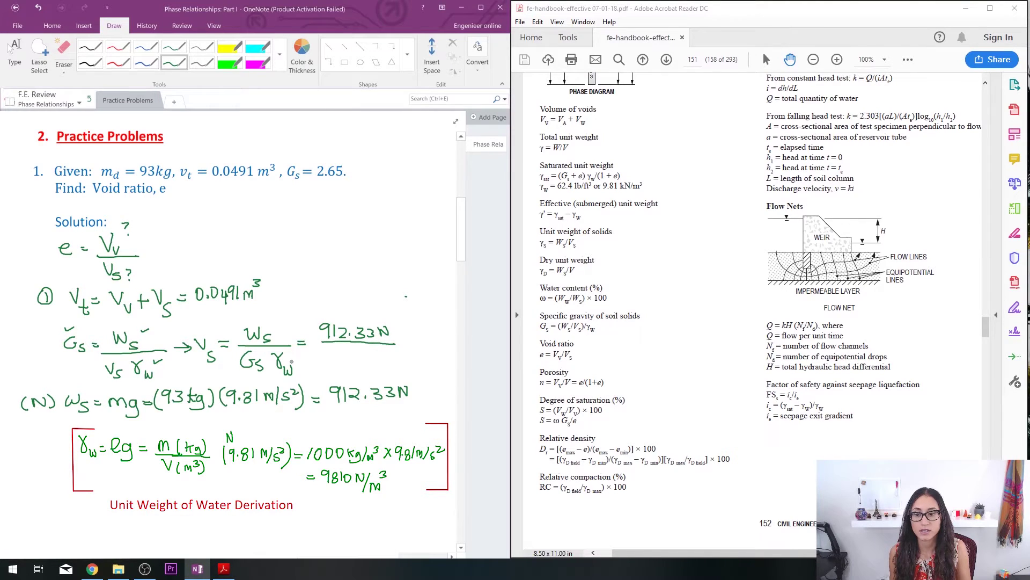
{"action": "mouse_move", "coordinate": [324, 352]}
{"action": "left_mouse_down"}
{"action": "mouse_move", "coordinate": [341, 367]}
{"action": "mouse_move", "coordinate": [361, 354]}
{"action": "mouse_move", "coordinate": [324, 369]}
{"action": "mouse_move", "coordinate": [438, 359]}
{"action": "mouse_move", "coordinate": [441, 372]}
{"action": "left_mouse_up"}
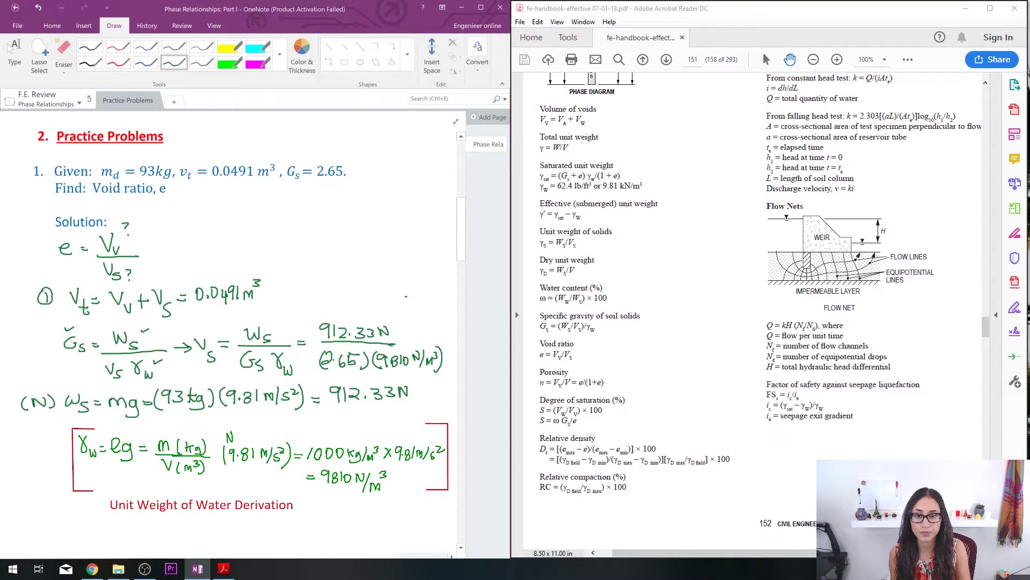
{"action": "left_click_drag", "start_coordinate": [389, 344], "coordinate": [435, 345]}
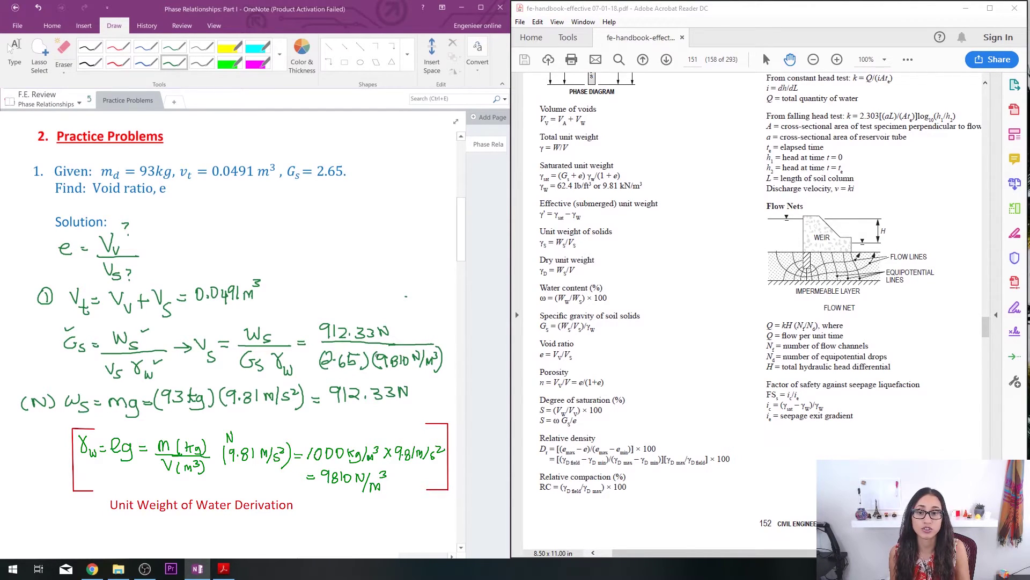
{"action": "scroll", "coordinate": [338, 564], "scroll_direction": "right", "scroll_amount": 2}
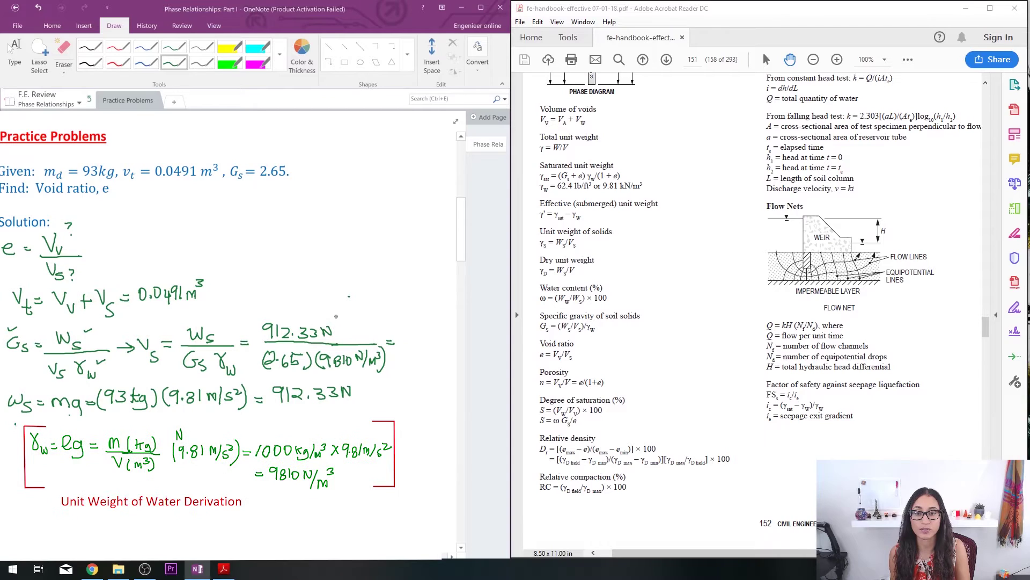
Step: Cancel the N units, write the underlined result 0.035 m³, and add an arrow after Vt
{"action": "mouse_move", "coordinate": [340, 322]}
{"action": "left_mouse_down"}
{"action": "mouse_move", "coordinate": [324, 337]}
{"action": "mouse_move", "coordinate": [350, 367]}
{"action": "left_mouse_up"}
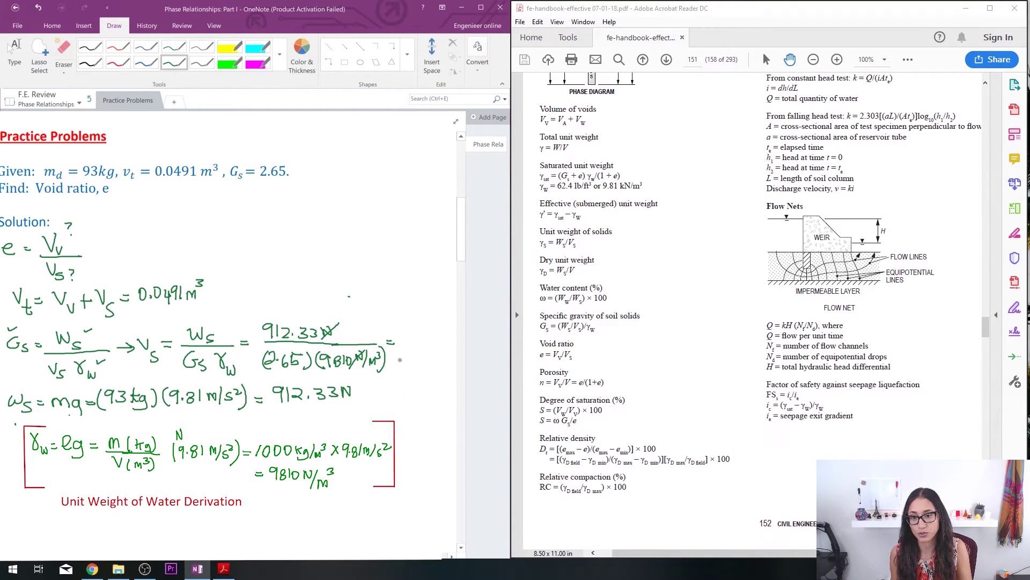
{"action": "mouse_move", "coordinate": [397, 335]}
{"action": "left_mouse_down"}
{"action": "mouse_move", "coordinate": [426, 348]}
{"action": "mouse_move", "coordinate": [447, 339]}
{"action": "left_mouse_up"}
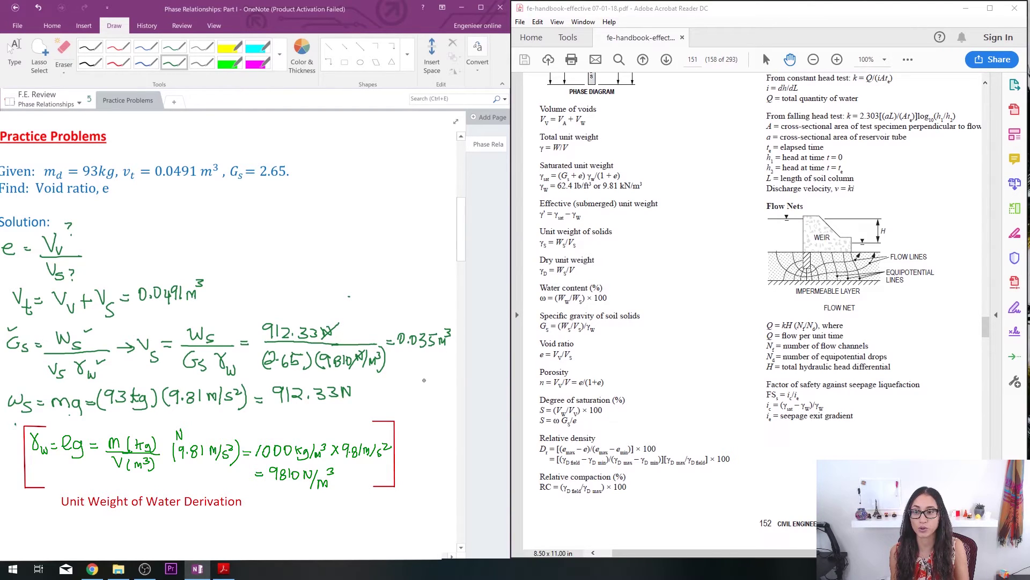
{"action": "left_click_drag", "start_coordinate": [405, 352], "coordinate": [448, 352]}
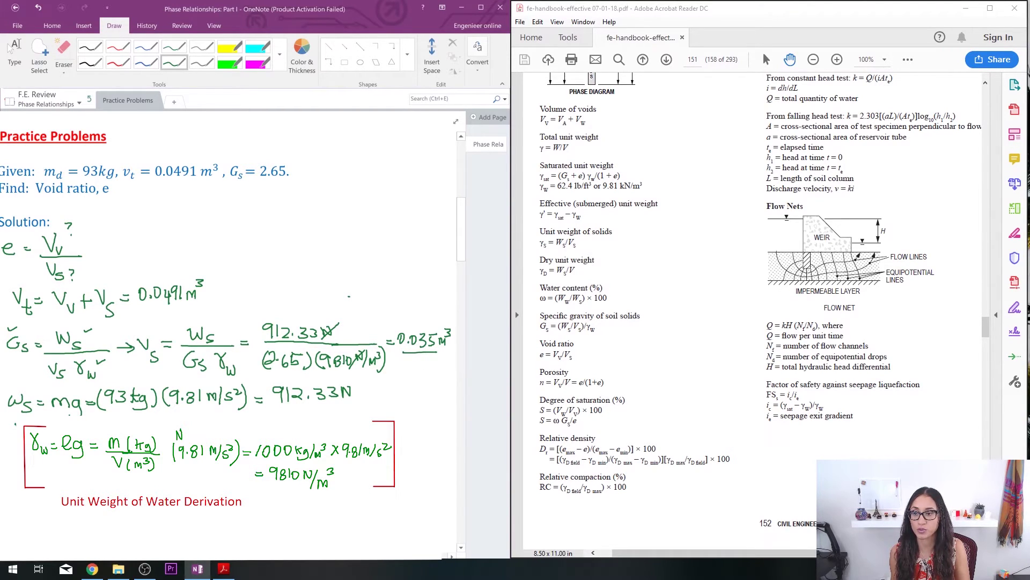
{"action": "left_click_drag", "start_coordinate": [266, 290], "coordinate": [280, 305]}
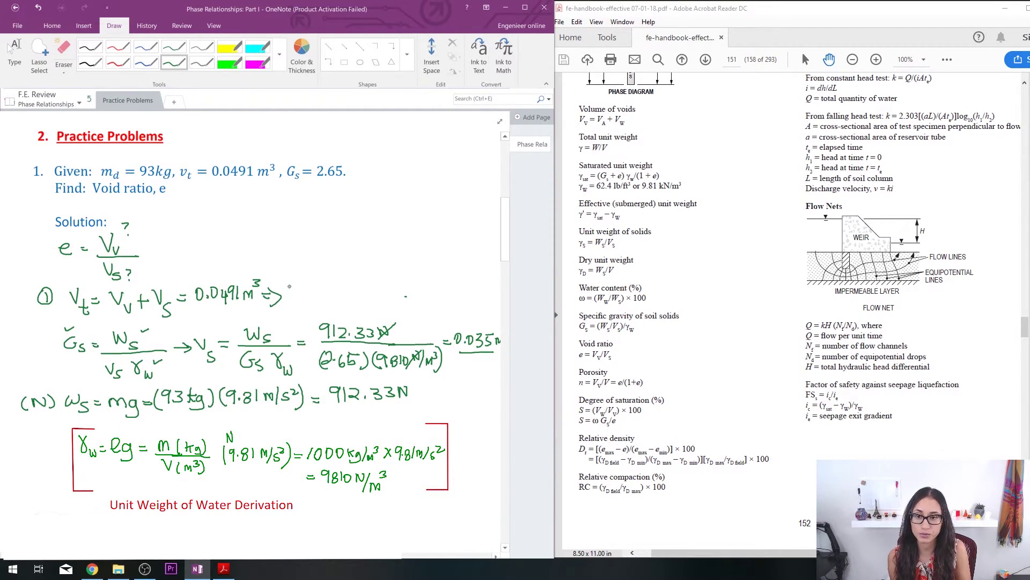
Step: Ink Vv = 0.0491 − 0.035 = 0.0141 m³ after the arrow, ticking Vs as known
{"action": "mouse_move", "coordinate": [286, 286]}
{"action": "left_mouse_down"}
{"action": "mouse_move", "coordinate": [307, 306]}
{"action": "mouse_move", "coordinate": [322, 298]}
{"action": "left_mouse_up"}
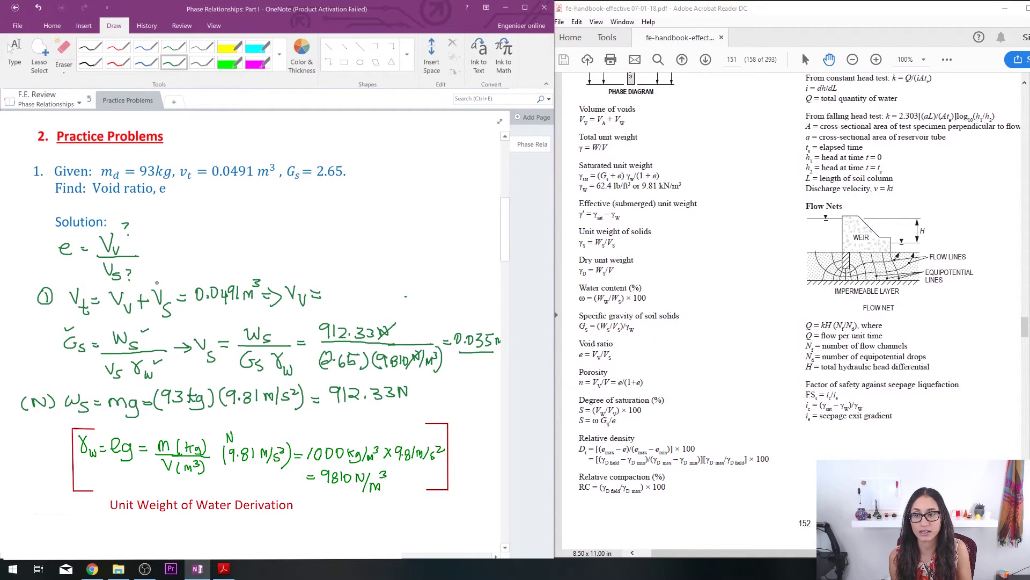
{"action": "left_click_drag", "start_coordinate": [156, 284], "coordinate": [169, 279]}
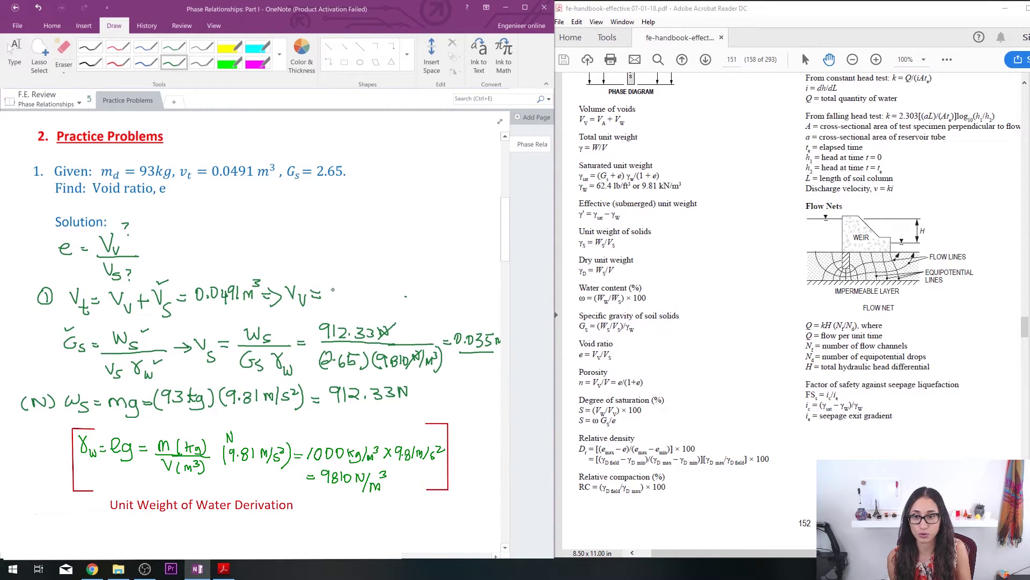
{"action": "mouse_move", "coordinate": [329, 290]}
{"action": "left_mouse_down"}
{"action": "mouse_move", "coordinate": [338, 302]}
{"action": "mouse_move", "coordinate": [354, 298]}
{"action": "left_mouse_up"}
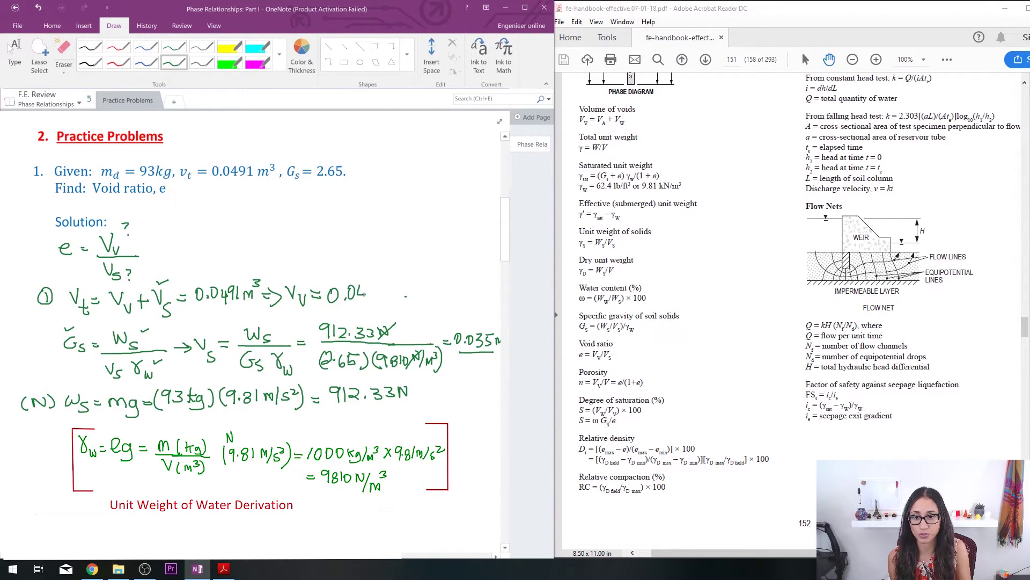
{"action": "mouse_move", "coordinate": [362, 287]}
{"action": "left_mouse_down"}
{"action": "mouse_move", "coordinate": [362, 306]}
{"action": "mouse_move", "coordinate": [380, 303]}
{"action": "left_mouse_up"}
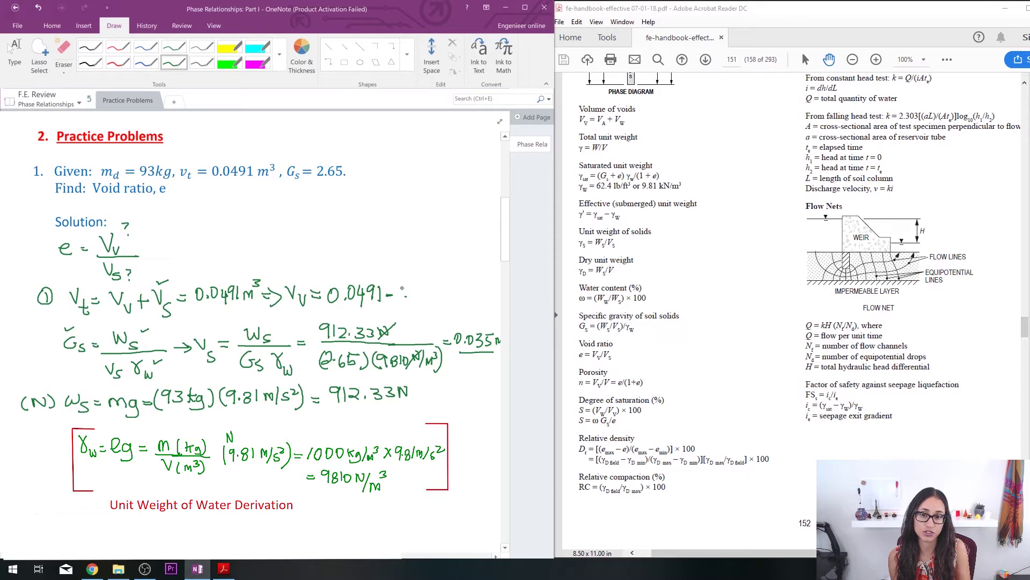
{"action": "mouse_move", "coordinate": [399, 288]}
{"action": "left_mouse_down"}
{"action": "mouse_move", "coordinate": [405, 298]}
{"action": "mouse_move", "coordinate": [440, 298]}
{"action": "left_mouse_up"}
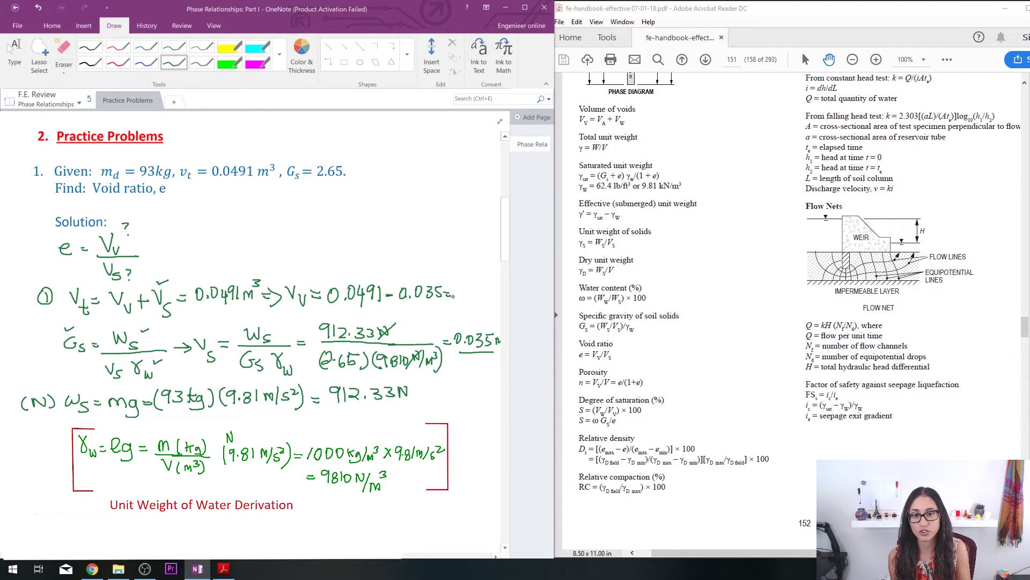
{"action": "mouse_move", "coordinate": [455, 294]}
{"action": "left_mouse_down"}
{"action": "mouse_move", "coordinate": [485, 301]}
{"action": "mouse_move", "coordinate": [496, 288]}
{"action": "left_mouse_up"}
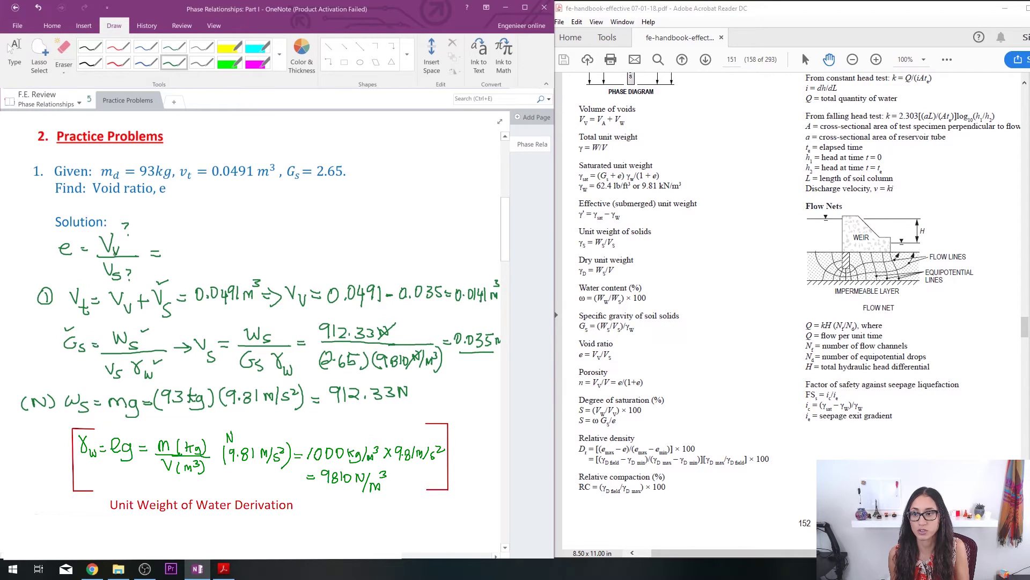
Step: Underline 0.0141 m³, write 0.0141 m³ / 0.035 m³ = 0.4 after e, cancel units, and box 0.4
{"action": "left_click_drag", "start_coordinate": [457, 305], "coordinate": [490, 304]}
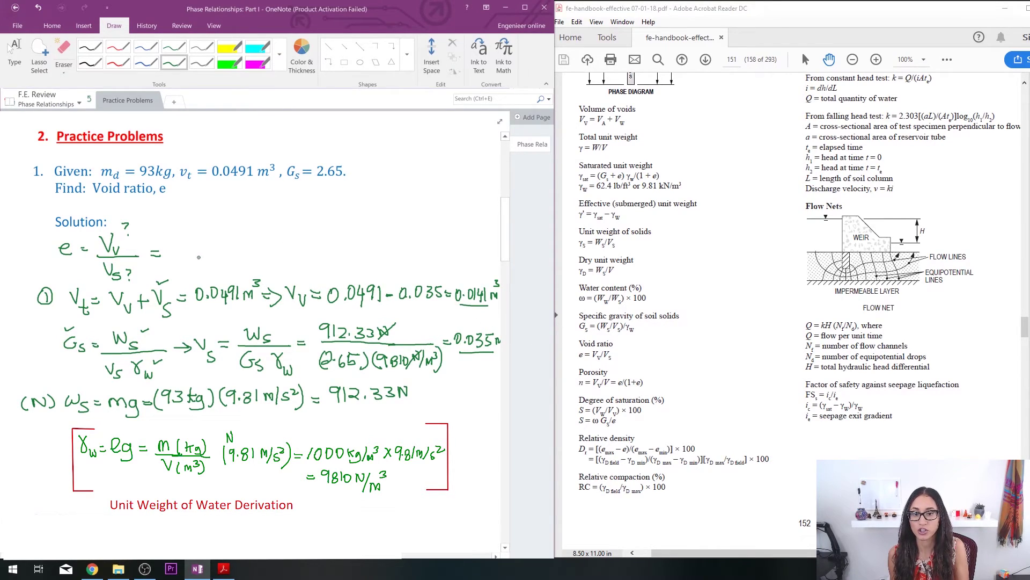
{"action": "mouse_move", "coordinate": [176, 232]}
{"action": "left_mouse_down"}
{"action": "mouse_move", "coordinate": [208, 245]}
{"action": "mouse_move", "coordinate": [234, 232]}
{"action": "left_mouse_up"}
{"action": "left_click_drag", "start_coordinate": [173, 252], "coordinate": [243, 251]}
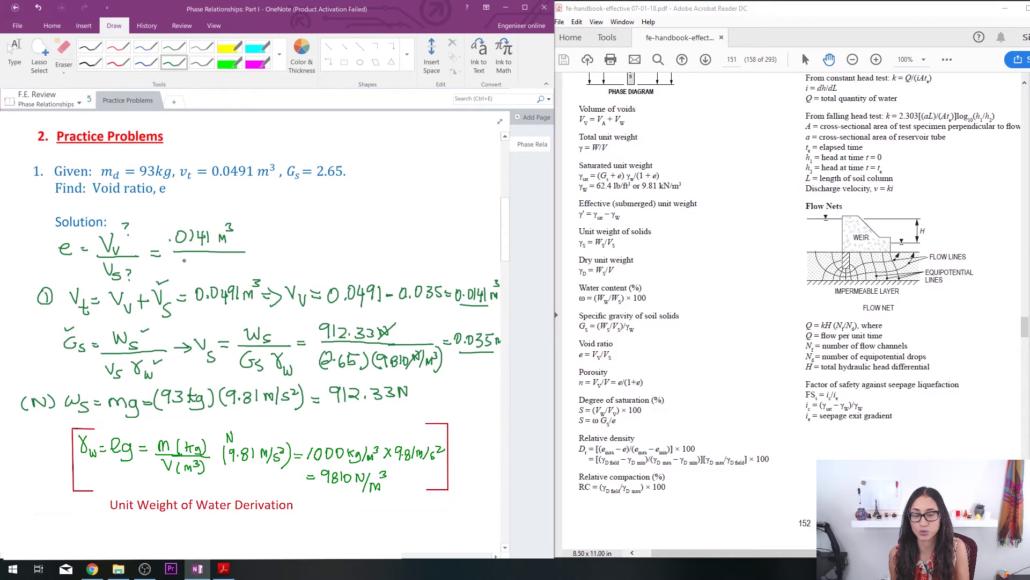
{"action": "left_click_drag", "start_coordinate": [182, 257], "coordinate": [197, 265]}
{"action": "left_click_drag", "start_coordinate": [198, 258], "coordinate": [220, 267]}
{"action": "mouse_move", "coordinate": [220, 258]}
{"action": "left_mouse_down"}
{"action": "mouse_move", "coordinate": [227, 269]}
{"action": "mouse_move", "coordinate": [287, 248]}
{"action": "left_mouse_up"}
{"action": "mouse_move", "coordinate": [293, 247]}
{"action": "left_mouse_down"}
{"action": "mouse_move", "coordinate": [313, 247]}
{"action": "mouse_move", "coordinate": [310, 254]}
{"action": "left_mouse_up"}
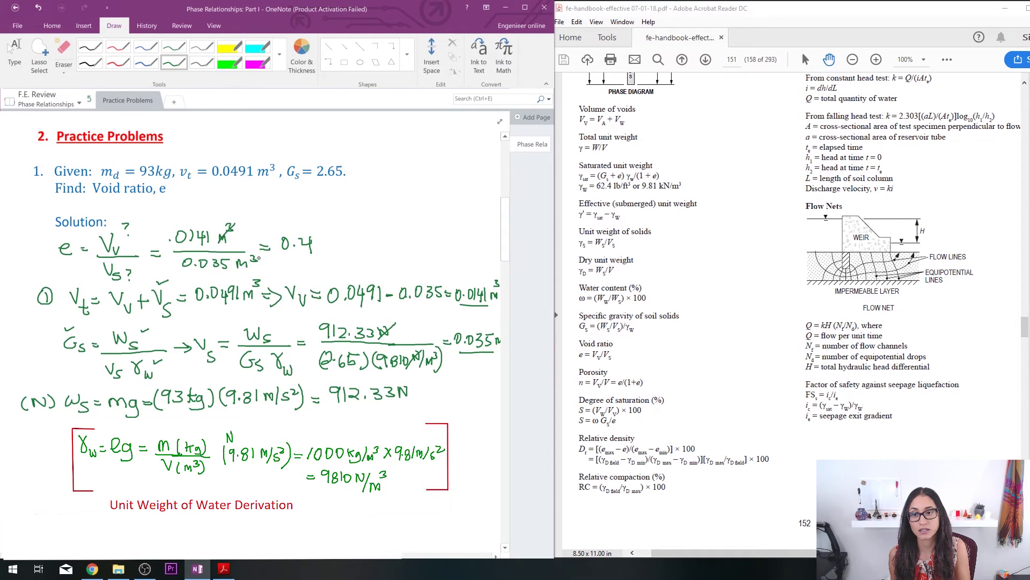
{"action": "mouse_move", "coordinate": [235, 269]}
{"action": "left_mouse_down"}
{"action": "mouse_move", "coordinate": [324, 230]}
{"action": "mouse_move", "coordinate": [321, 251]}
{"action": "left_mouse_up"}
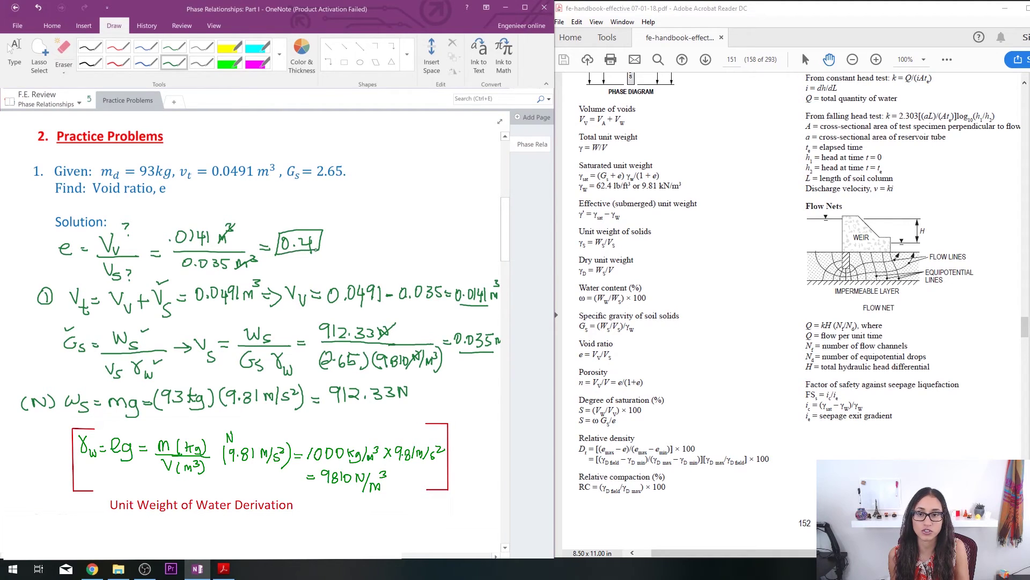